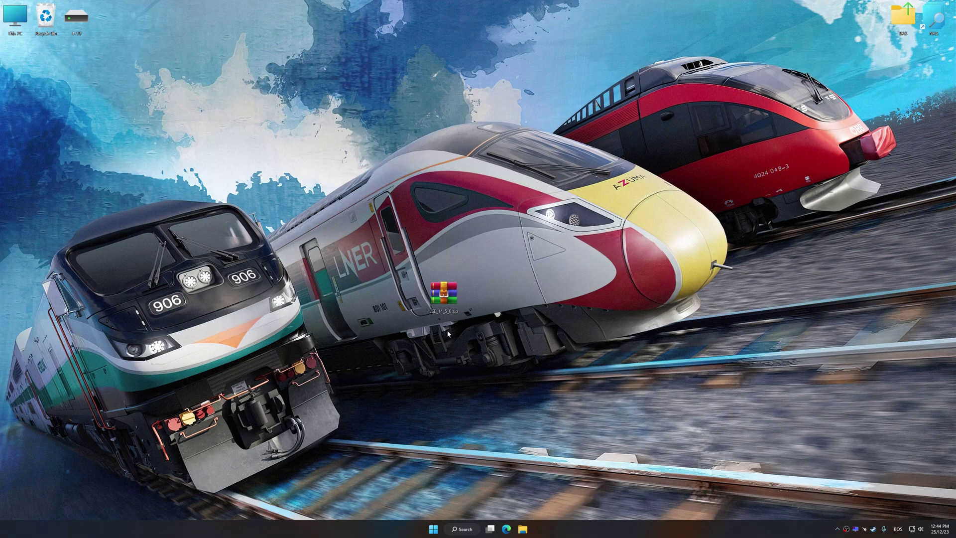
# - Extract the Low Specs Experience archive to the desktop, install it, and launch it
pyautogui.rightClick(446, 299)
pyautogui.moveTo(470, 311)
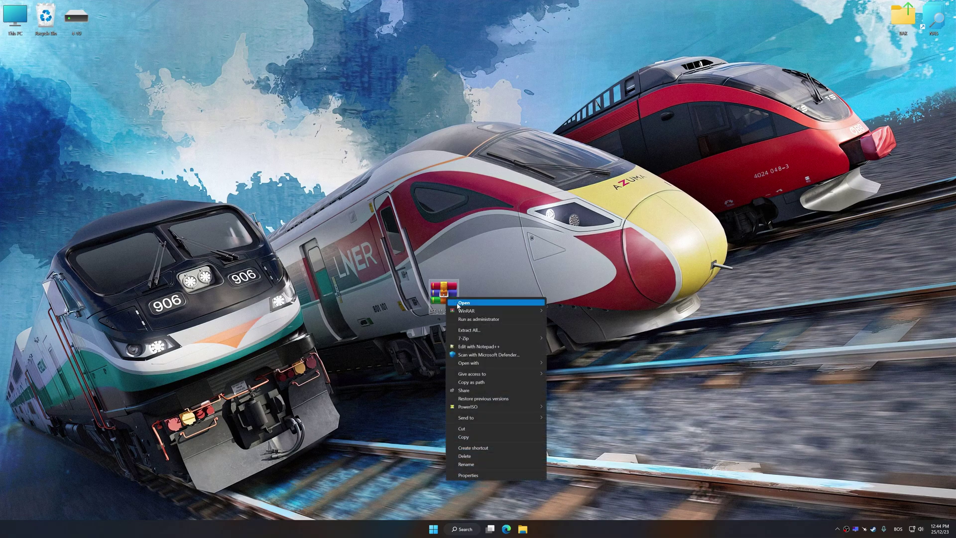
pyautogui.click(579, 336)
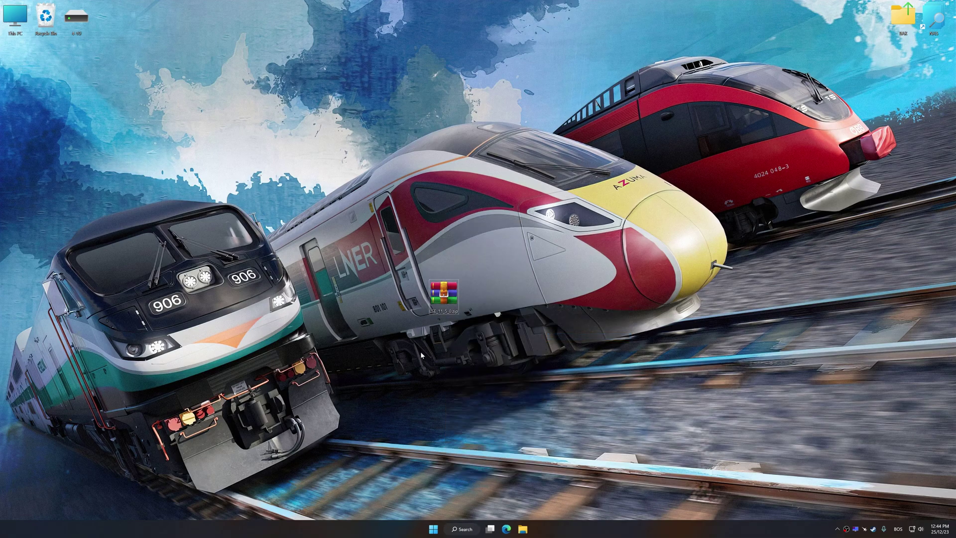
pyautogui.doubleClick(15, 205)
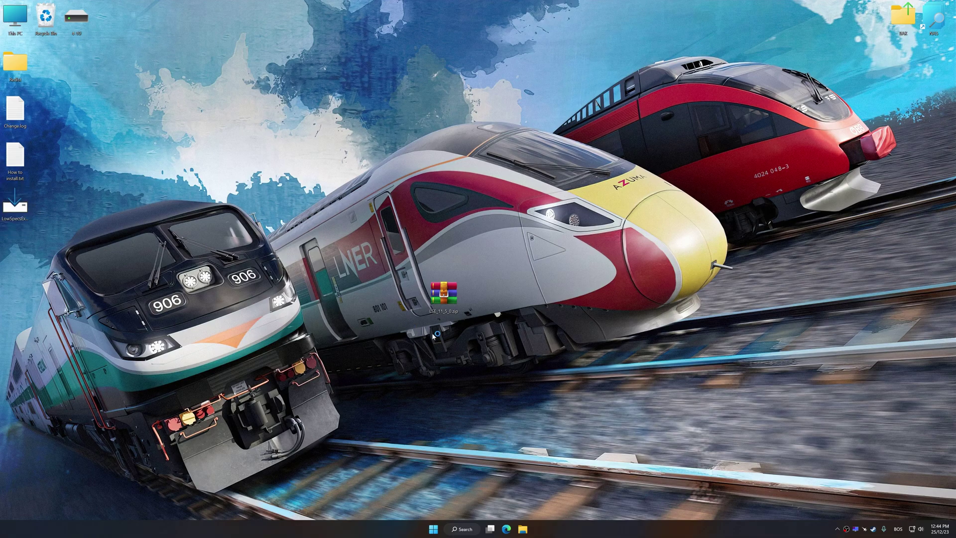
pyautogui.click(527, 335)
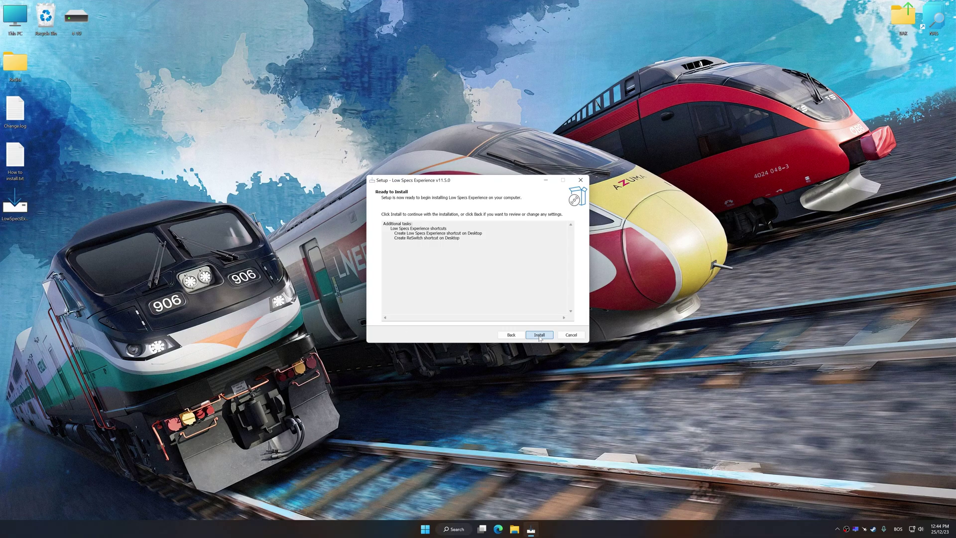
pyautogui.click(539, 336)
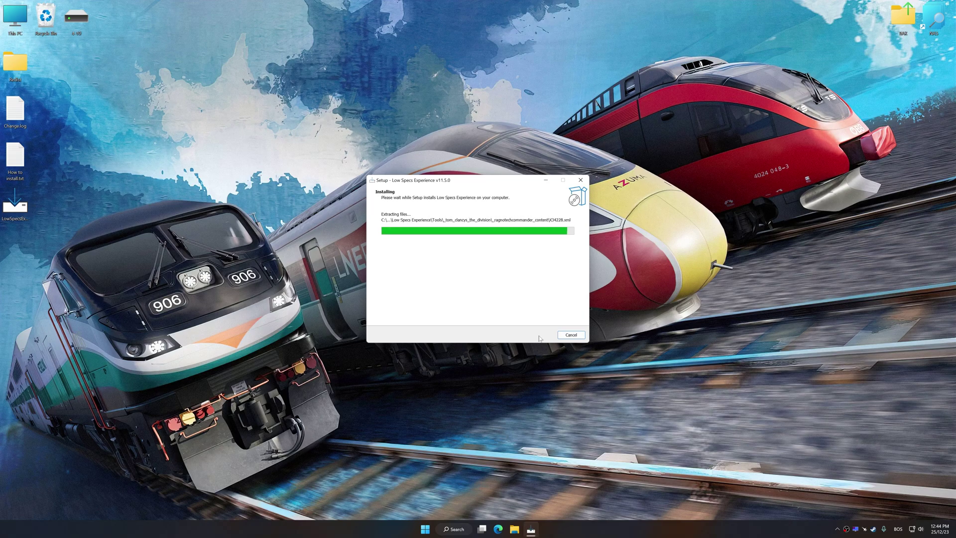
pyautogui.click(539, 336)
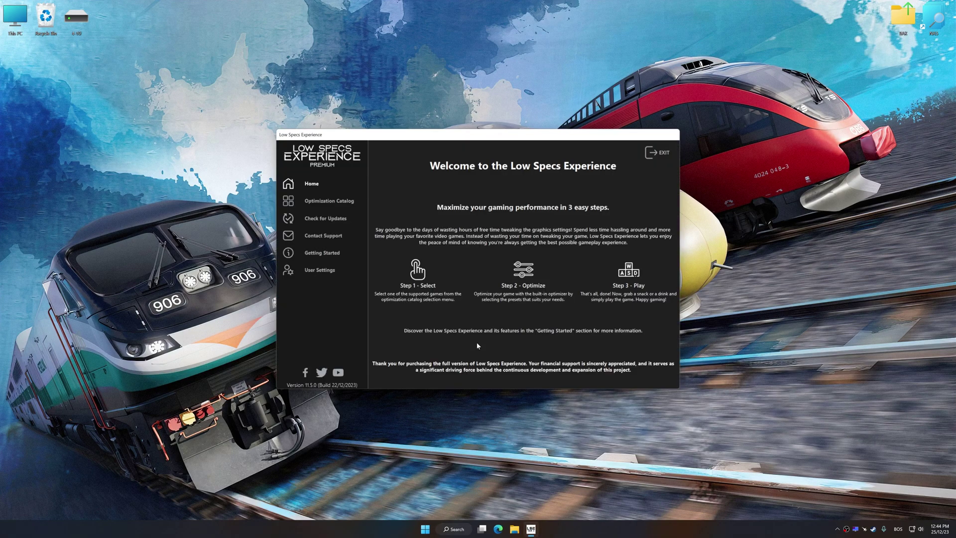
# - Load the Train Sim World 4 package from the Optimization Catalog and acknowledge the supported-version notice
pyautogui.click(317, 201)
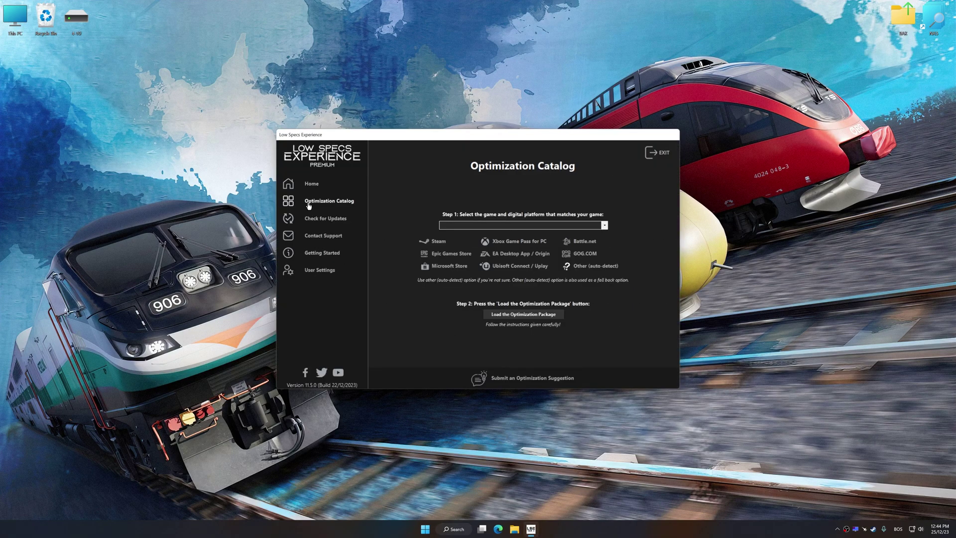
pyautogui.click(478, 225)
pyautogui.scroll(-5, 489, 262)
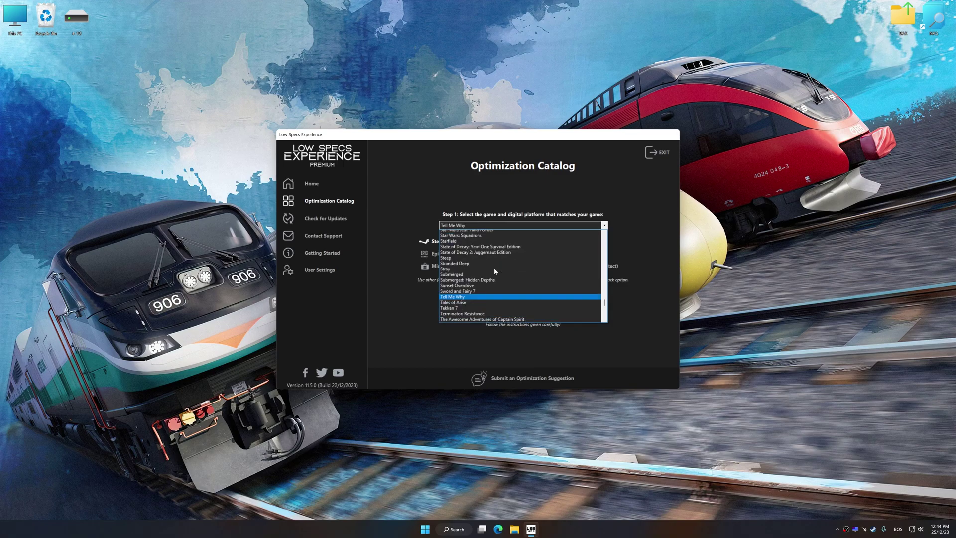
pyautogui.scroll(-5, 492, 266)
pyautogui.scroll(-5, 494, 268)
pyautogui.scroll(-3, 494, 268)
pyautogui.scroll(-3, 494, 268)
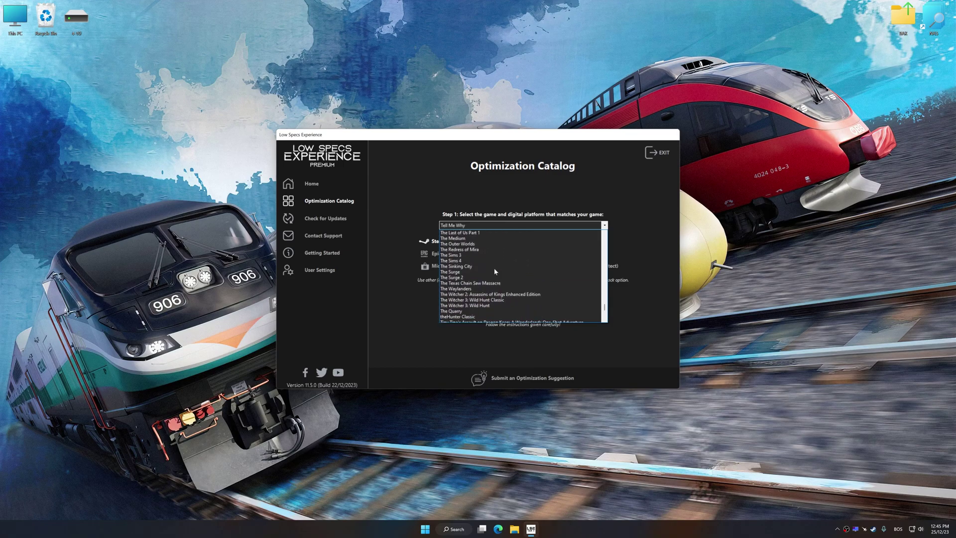
pyautogui.scroll(-3, 494, 269)
pyautogui.scroll(-3, 495, 271)
pyautogui.scroll(-3, 495, 272)
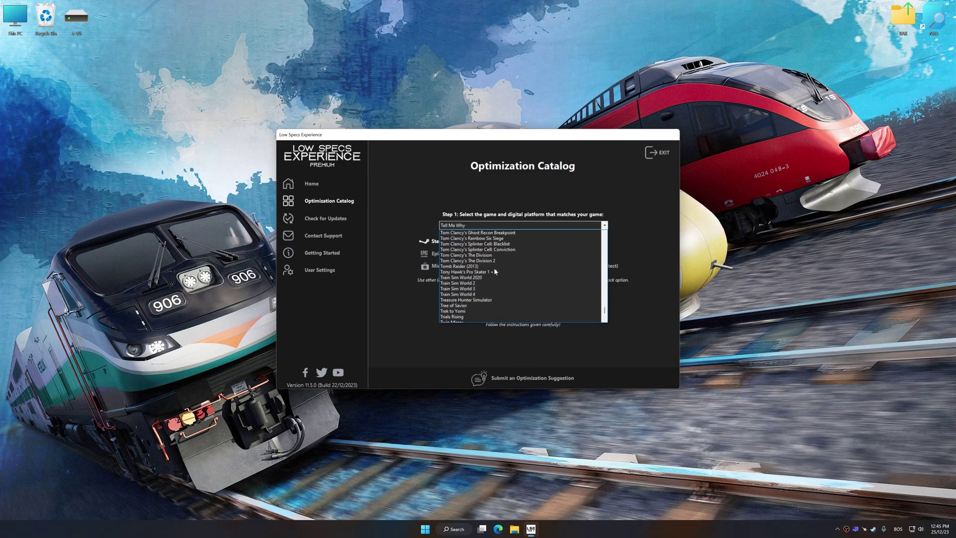
pyautogui.scroll(-2, 494, 272)
pyautogui.click(494, 265)
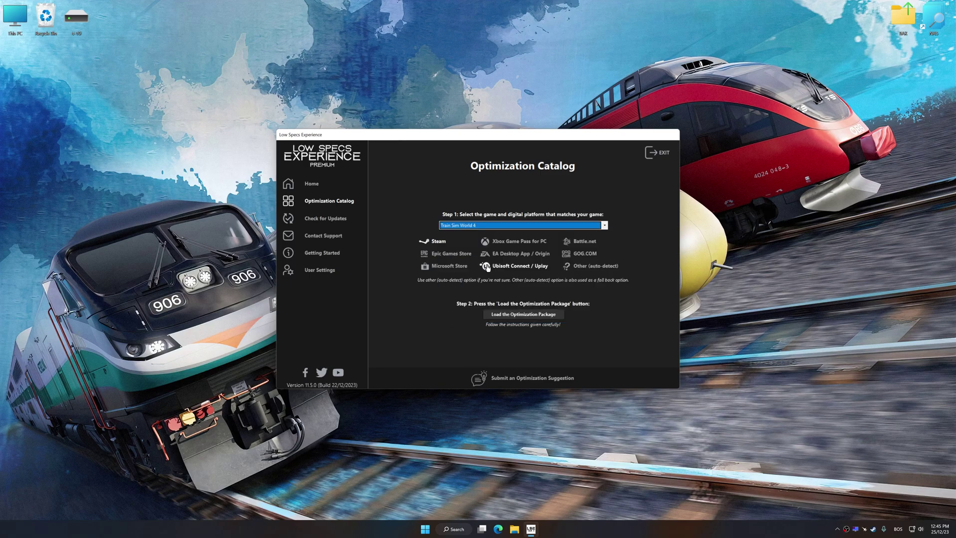
pyautogui.click(522, 314)
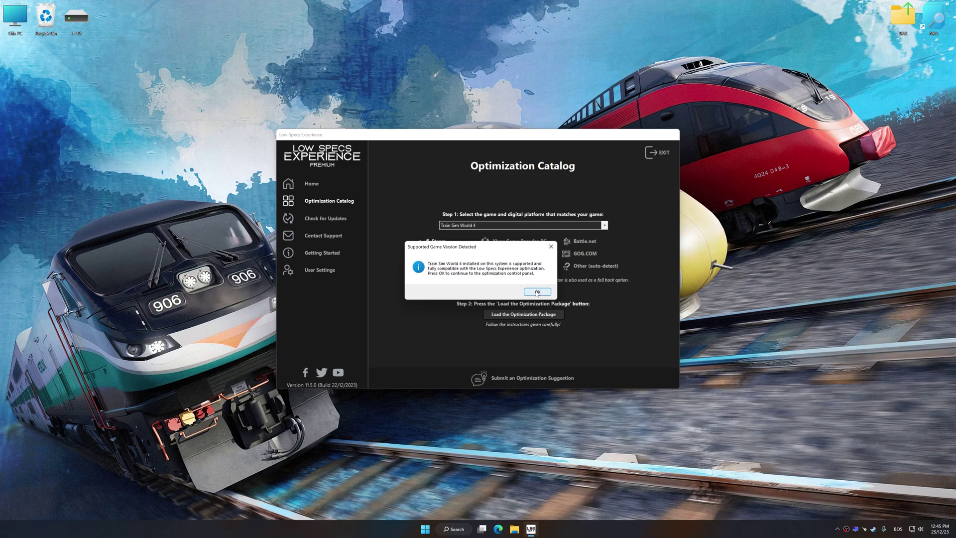
pyautogui.click(537, 293)
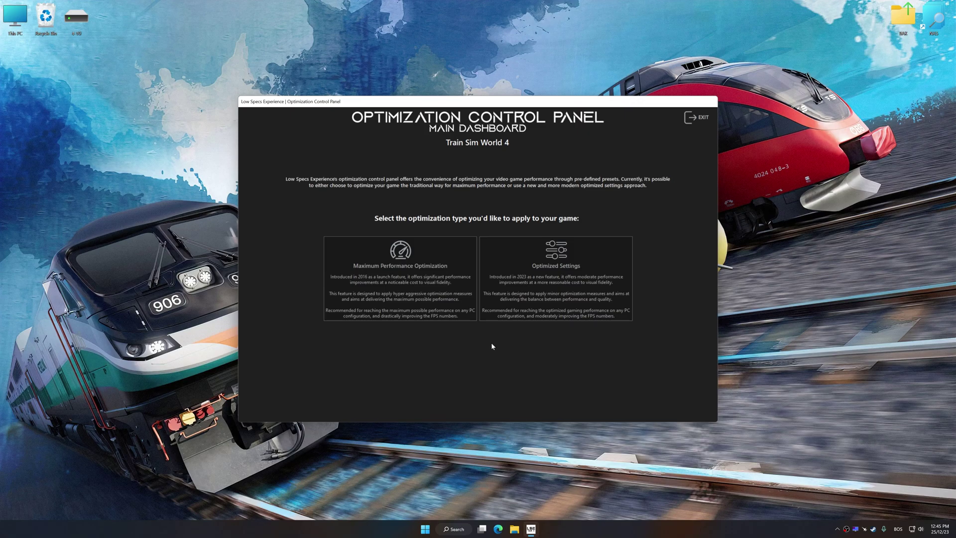
# - Optimize Train Sim World 4 with Maximum Performance, Toaster-Low method, at 3840 x 2160
pyautogui.click(457, 312)
pyautogui.click(291, 246)
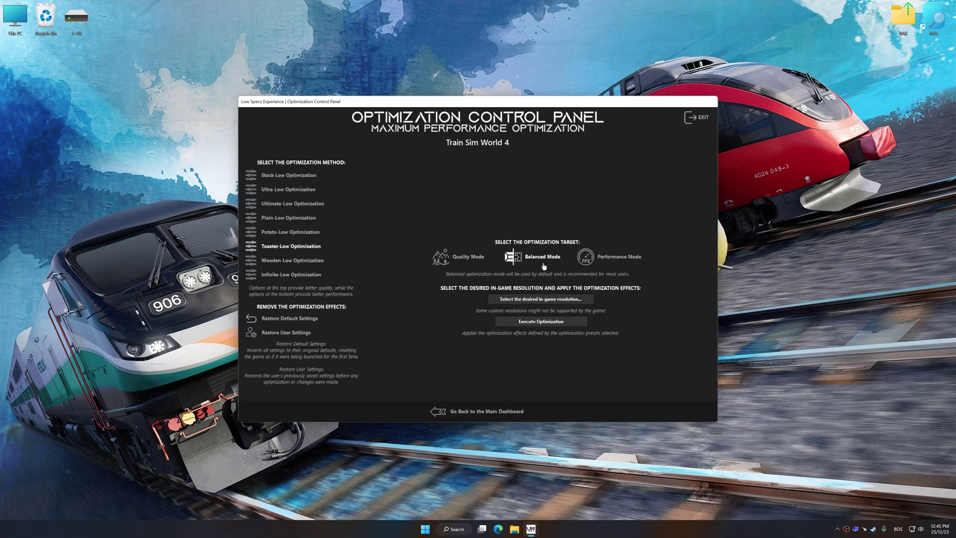
pyautogui.click(538, 298)
pyautogui.click(542, 335)
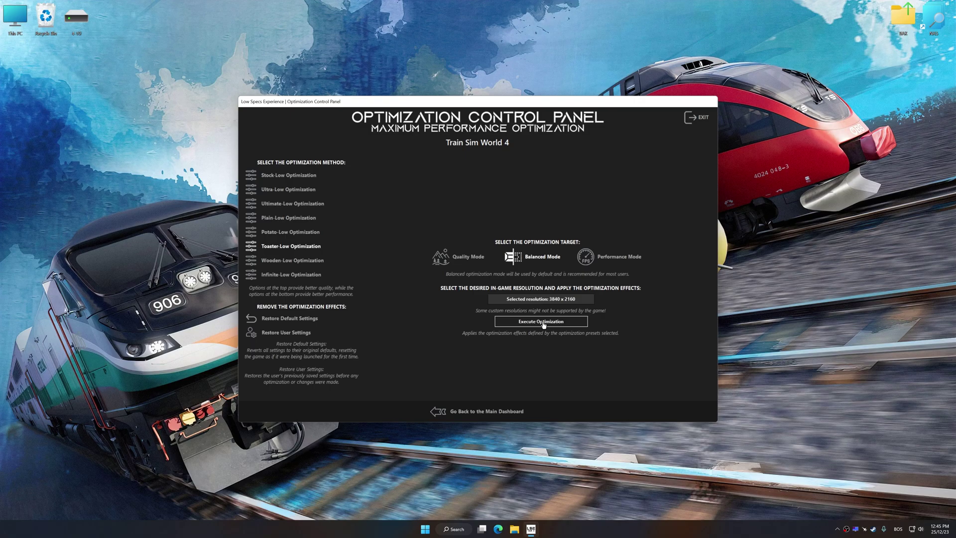
pyautogui.click(544, 324)
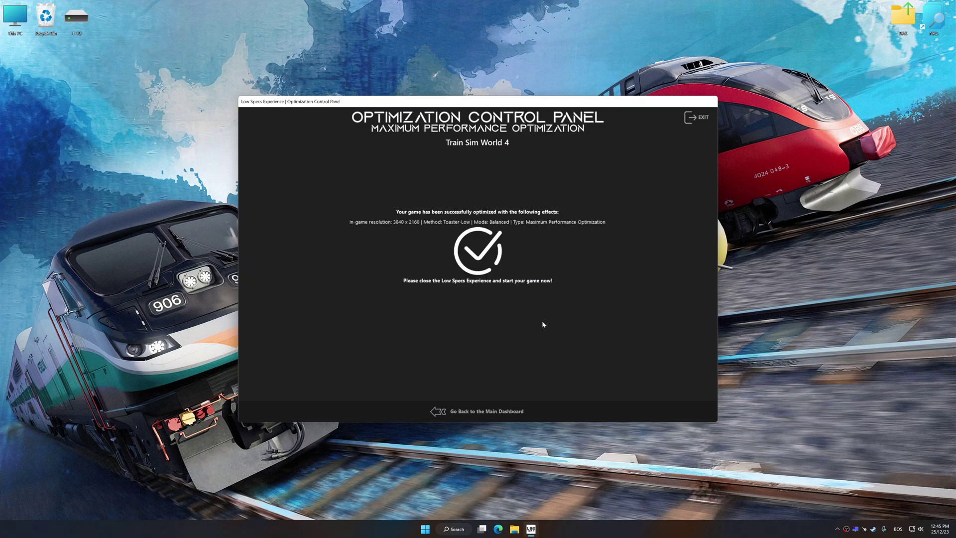
# - Restore Train Sim World 4 to its backed-up user settings and confirm
pyautogui.click(486, 410)
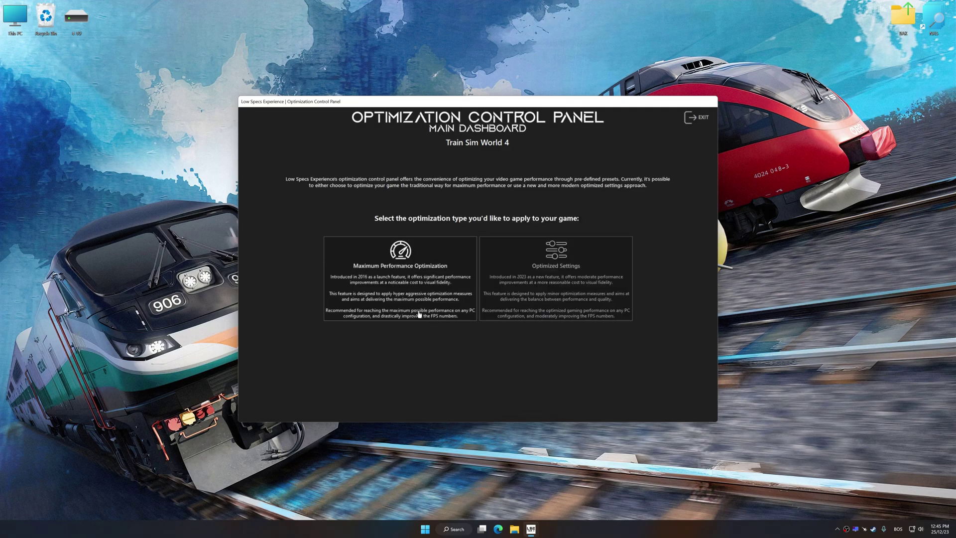
pyautogui.click(408, 301)
pyautogui.click(328, 332)
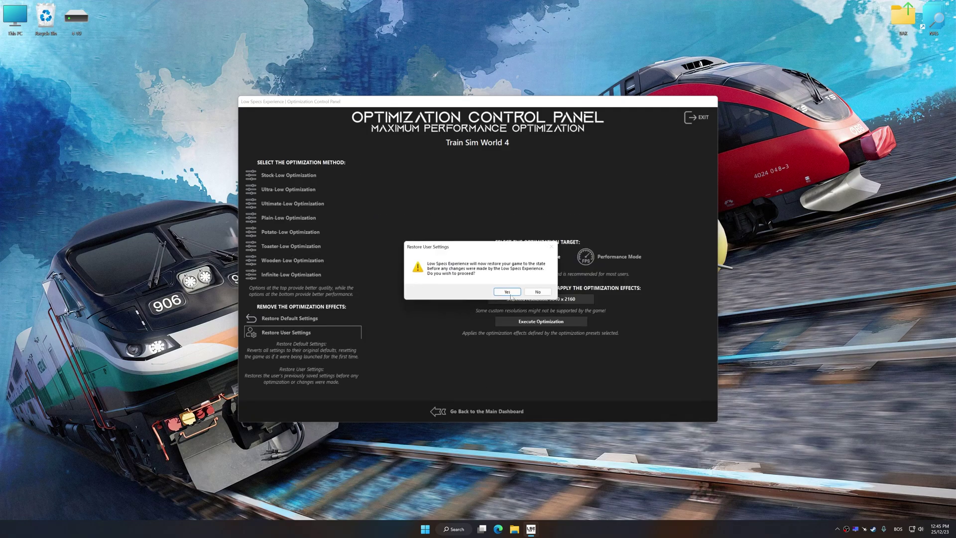
pyautogui.click(508, 292)
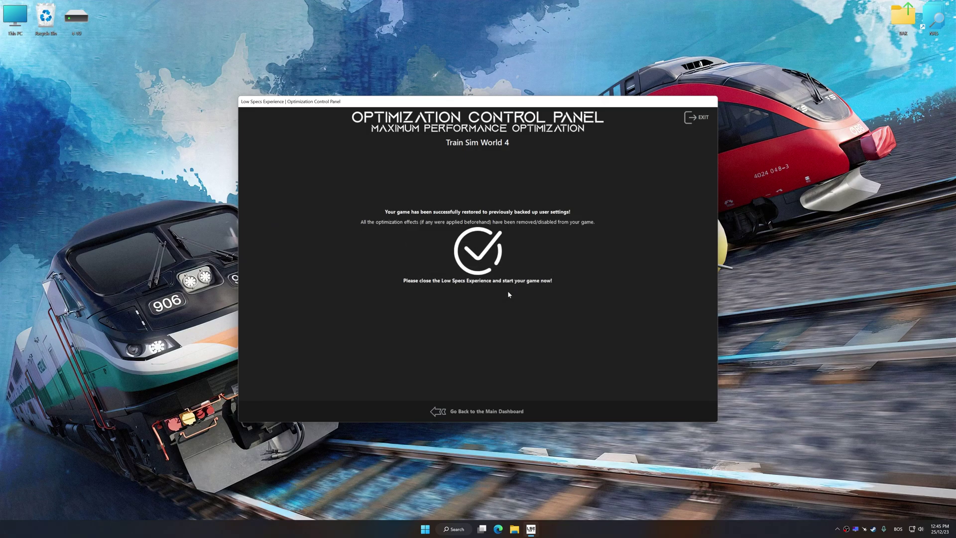